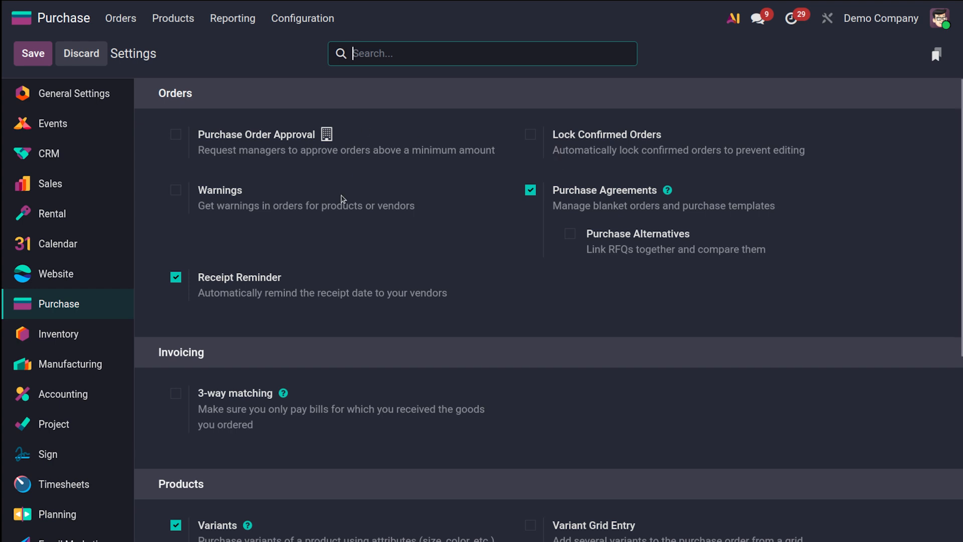
Open the Purchase app's purchase agreements and start a new agreement
{"action": "left_click", "coordinate": [68, 23]}
{"action": "type", "text": "pu"}
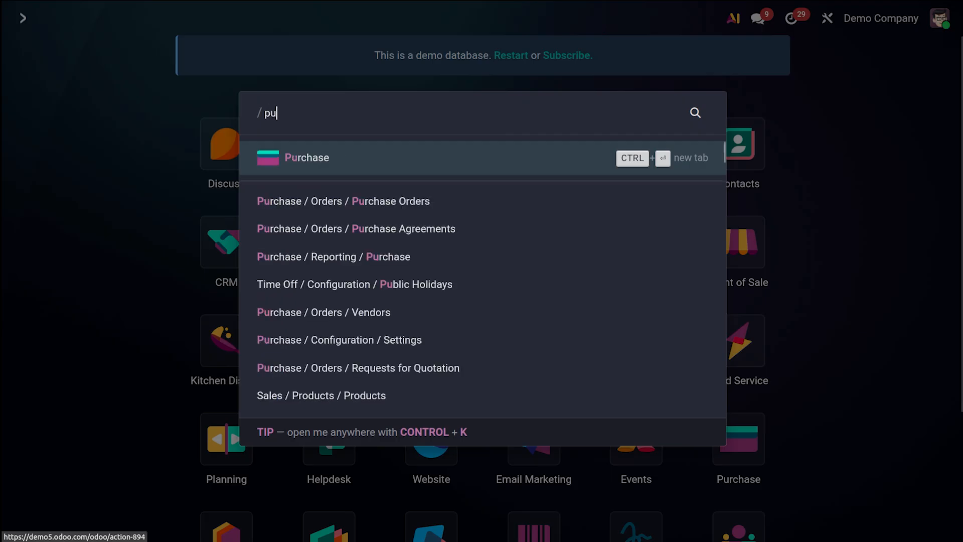
{"action": "left_click", "coordinate": [403, 165]}
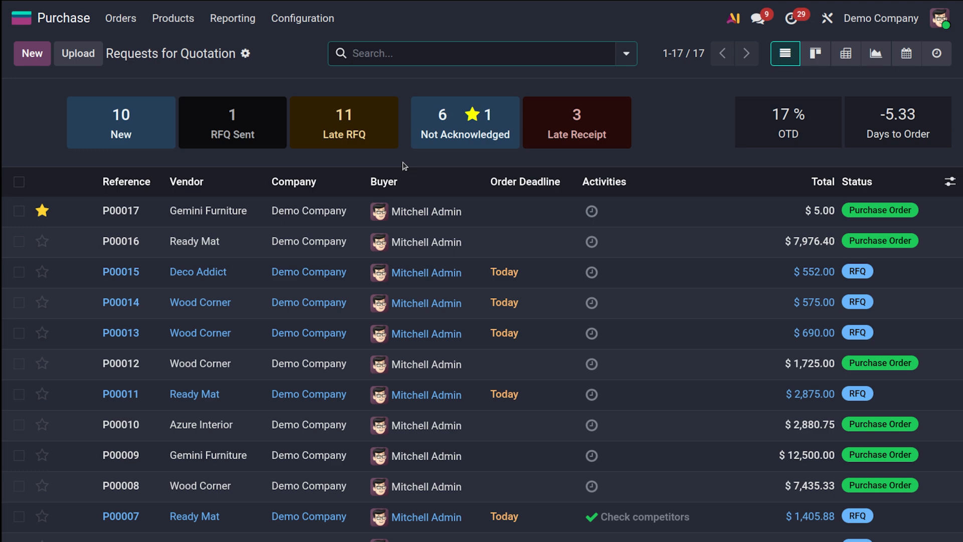
{"action": "left_click", "coordinate": [120, 19]}
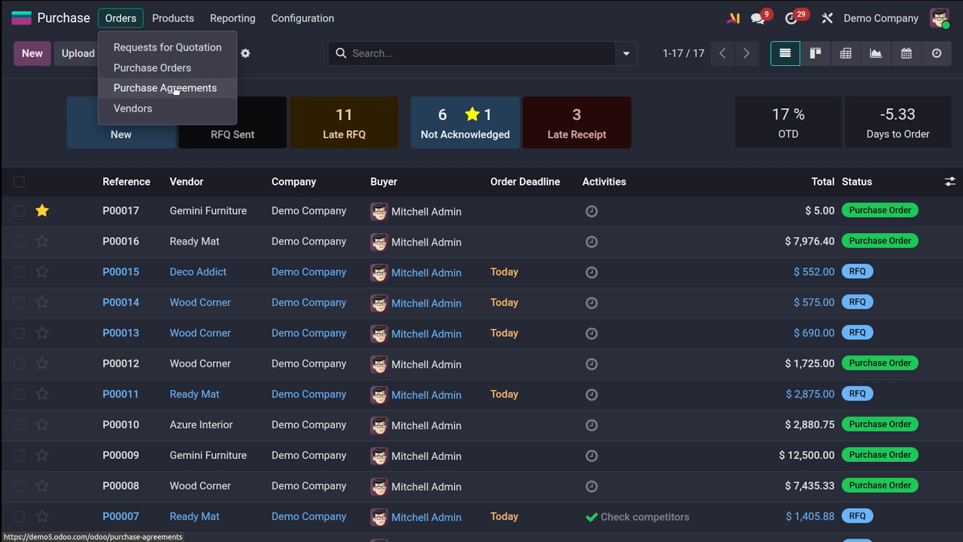
{"action": "left_click", "coordinate": [174, 88]}
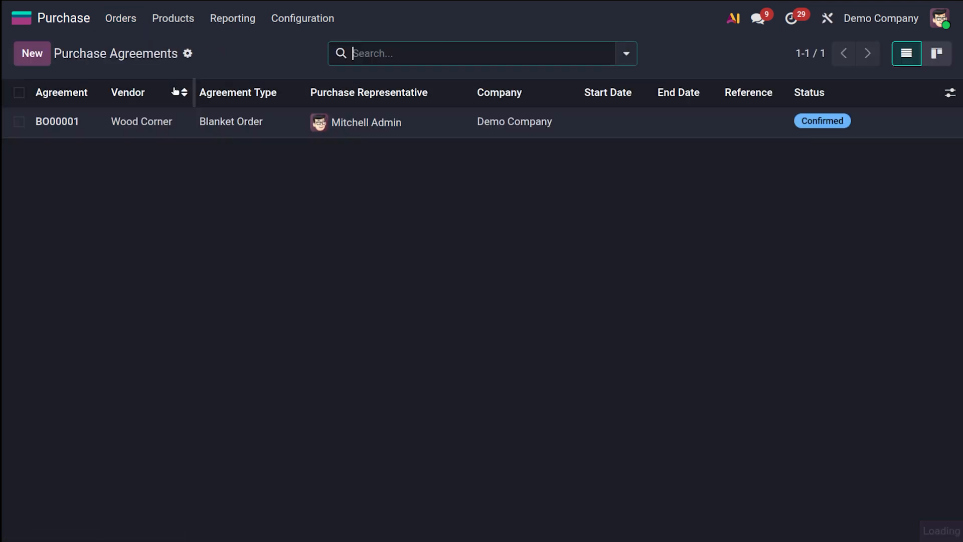
{"action": "left_click", "coordinate": [35, 55]}
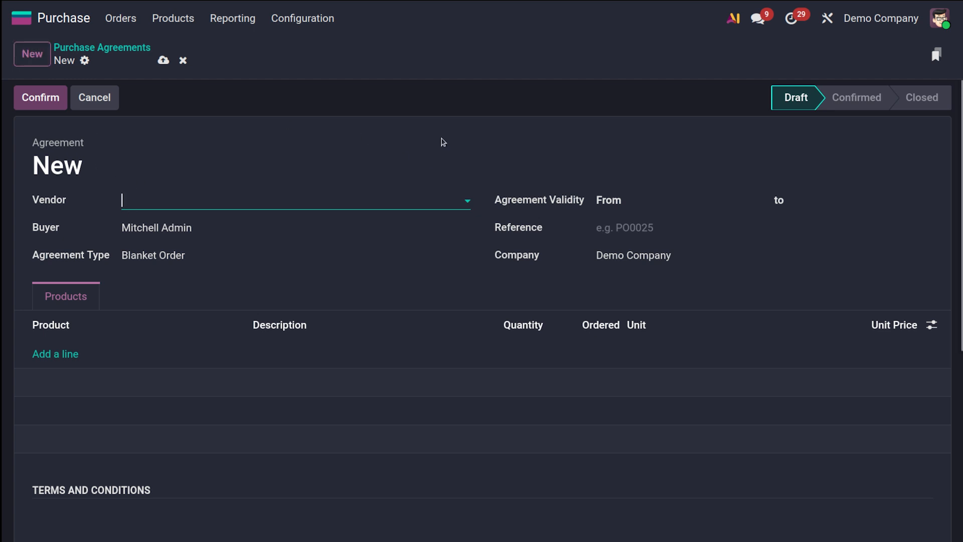
Choose an individual contact as the agreement's vendor and set the agreement type to Purchase Template
{"action": "left_click", "coordinate": [234, 206]}
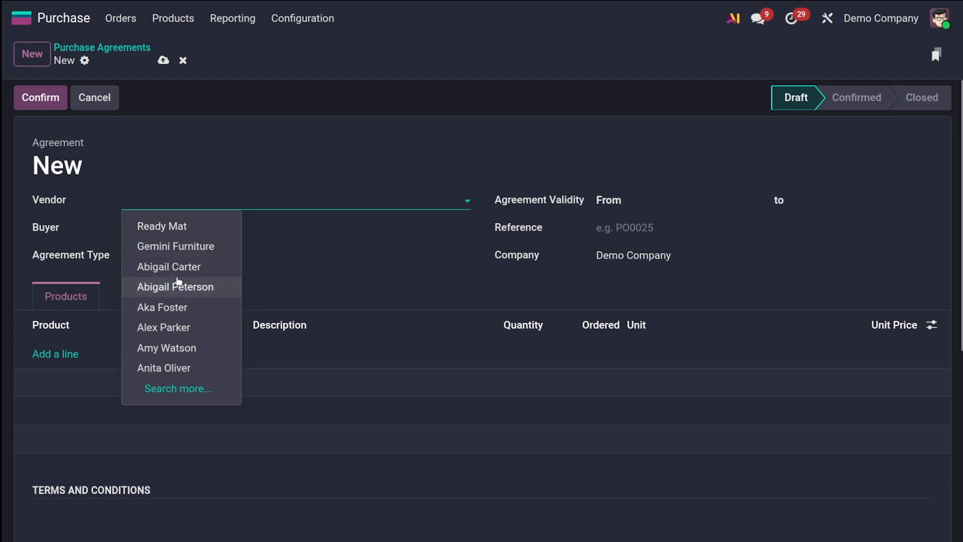
{"action": "left_click", "coordinate": [155, 293]}
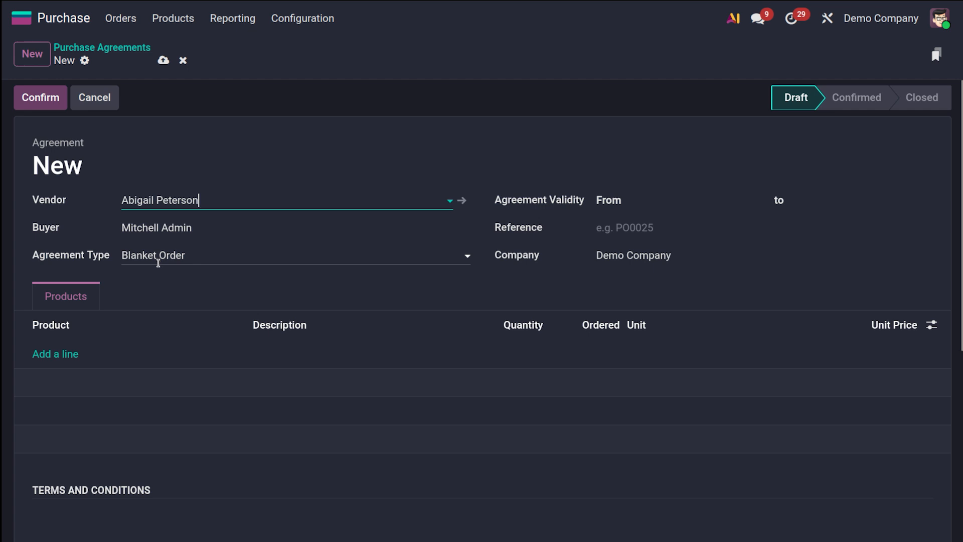
{"action": "left_click", "coordinate": [242, 255]}
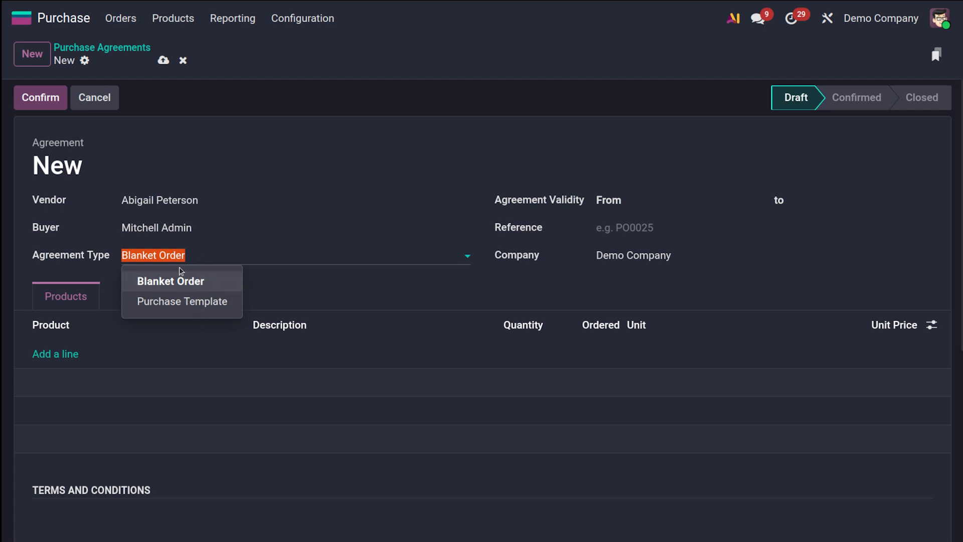
{"action": "left_click", "coordinate": [161, 308]}
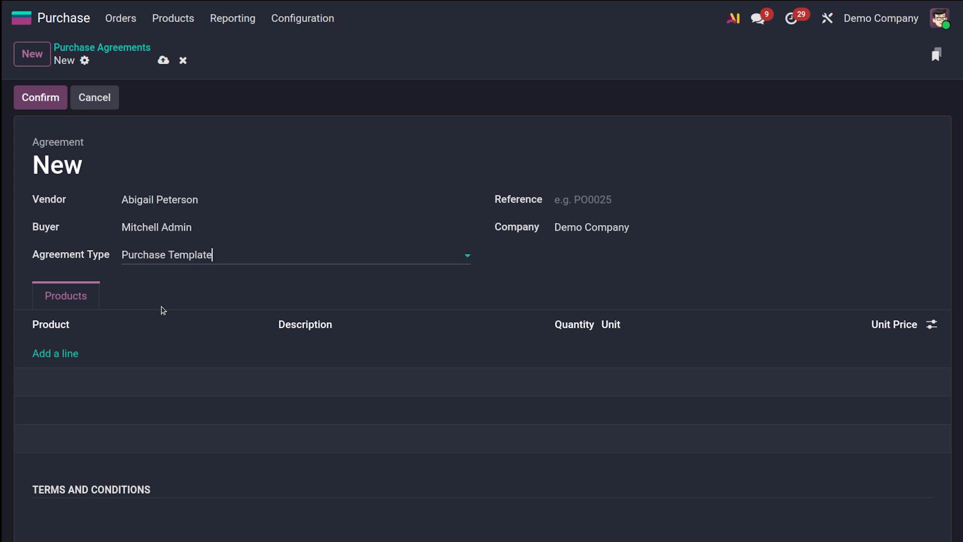
Add a product line for Whiteboard Pen with a quantity of 5 and a unit price of 1
{"action": "left_click", "coordinate": [59, 355]}
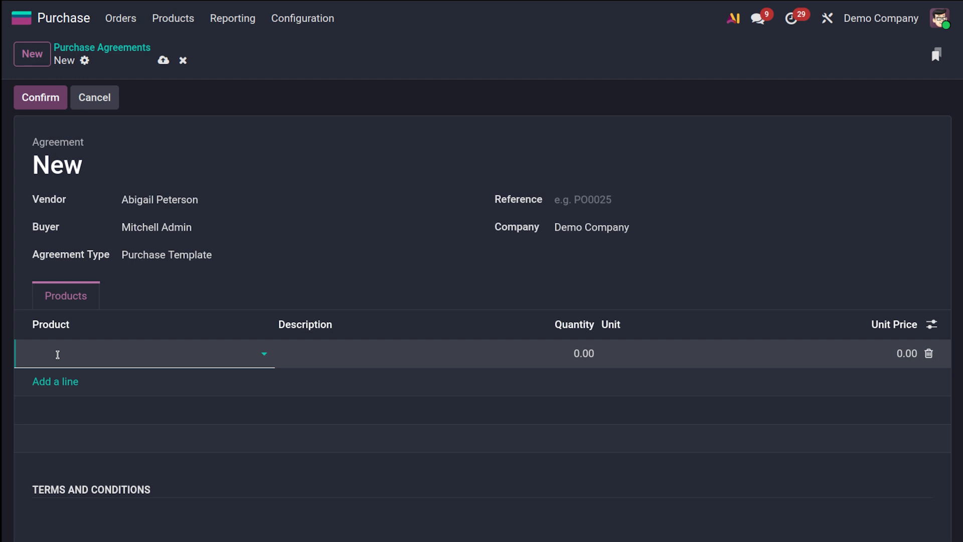
{"action": "left_click", "coordinate": [57, 354]}
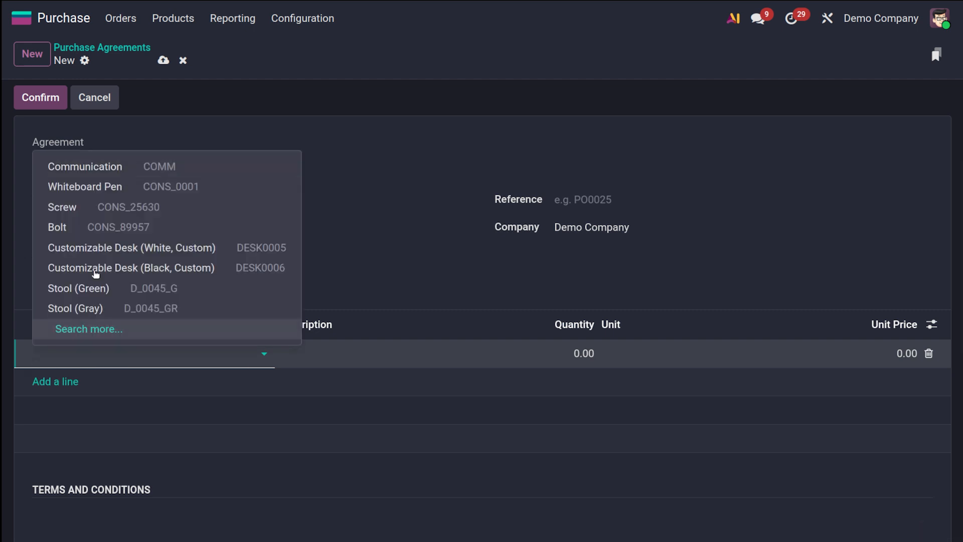
{"action": "left_click", "coordinate": [130, 193]}
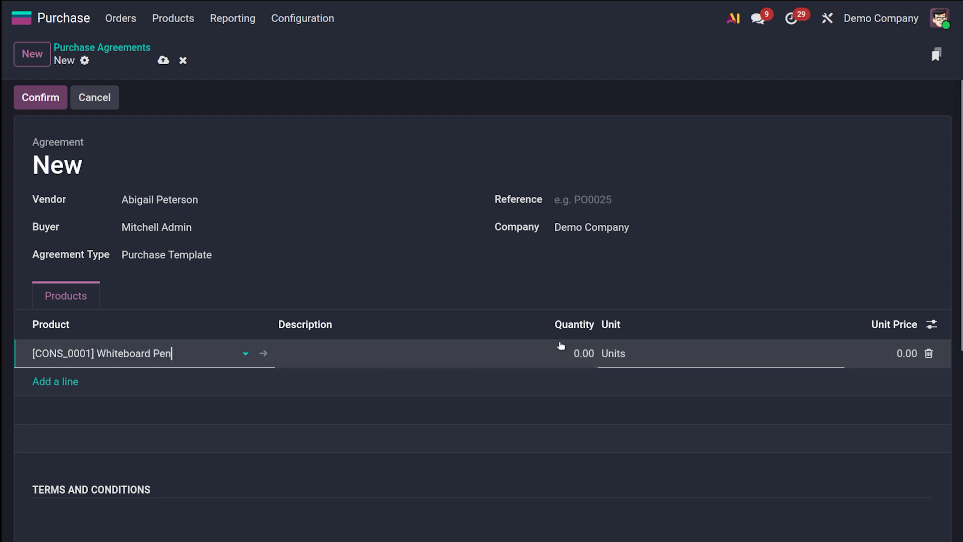
{"action": "left_click", "coordinate": [588, 351]}
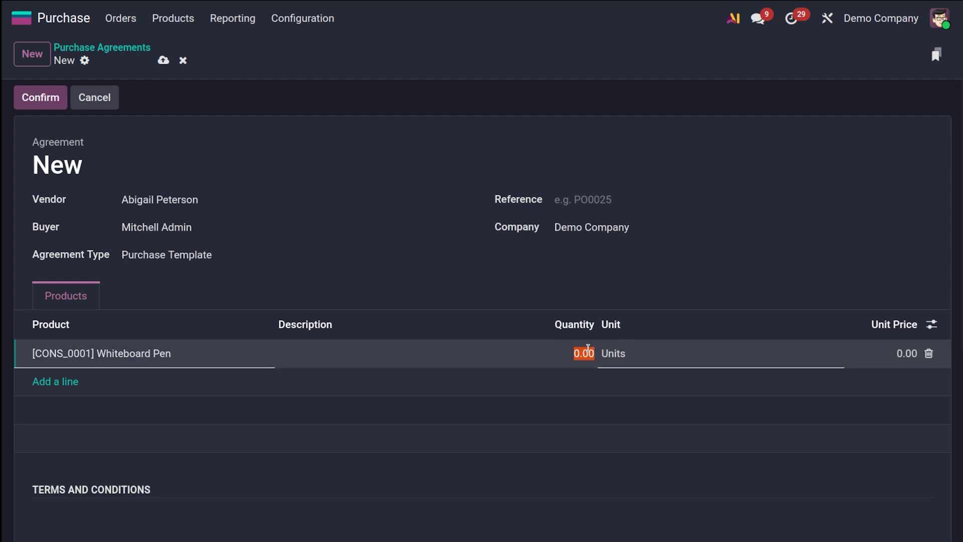
{"action": "type", "text": "5"}
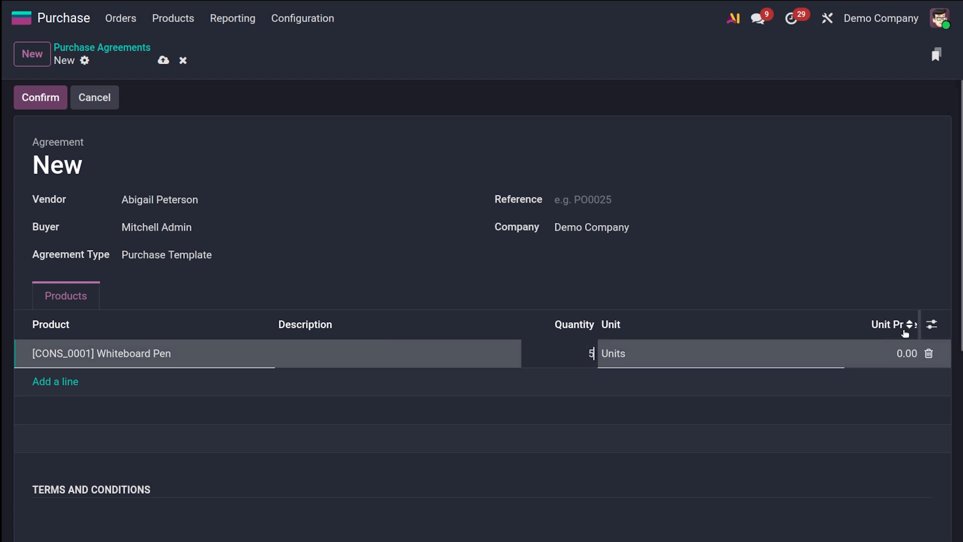
{"action": "left_click", "coordinate": [898, 352]}
{"action": "type", "text": "1"}
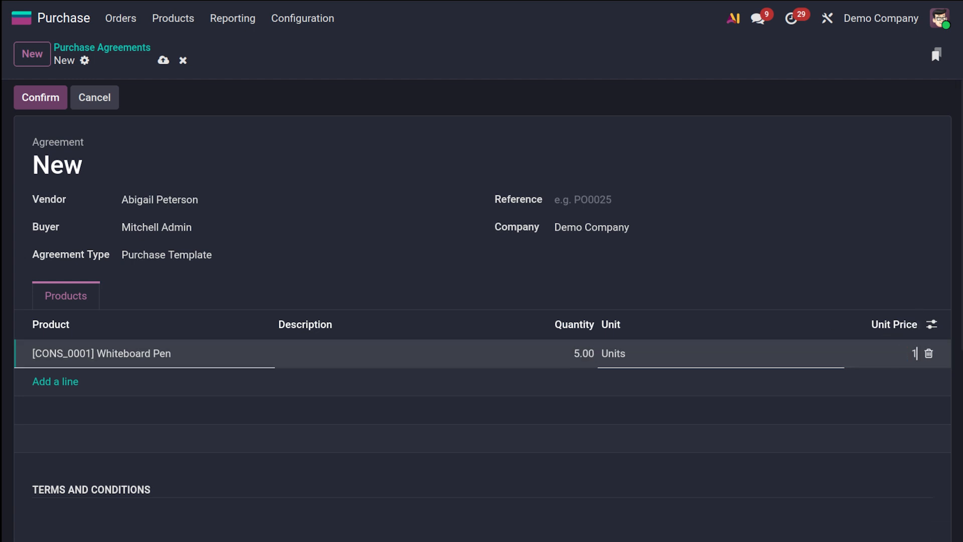
{"action": "left_click", "coordinate": [617, 287]}
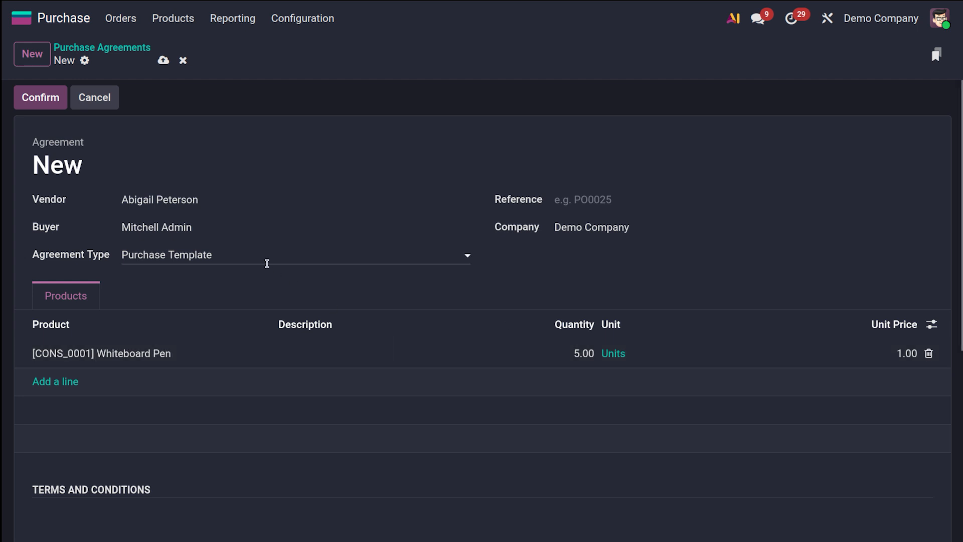
Clear the vendor from the purchase template and confirm the agreement
{"action": "left_click", "coordinate": [214, 201]}
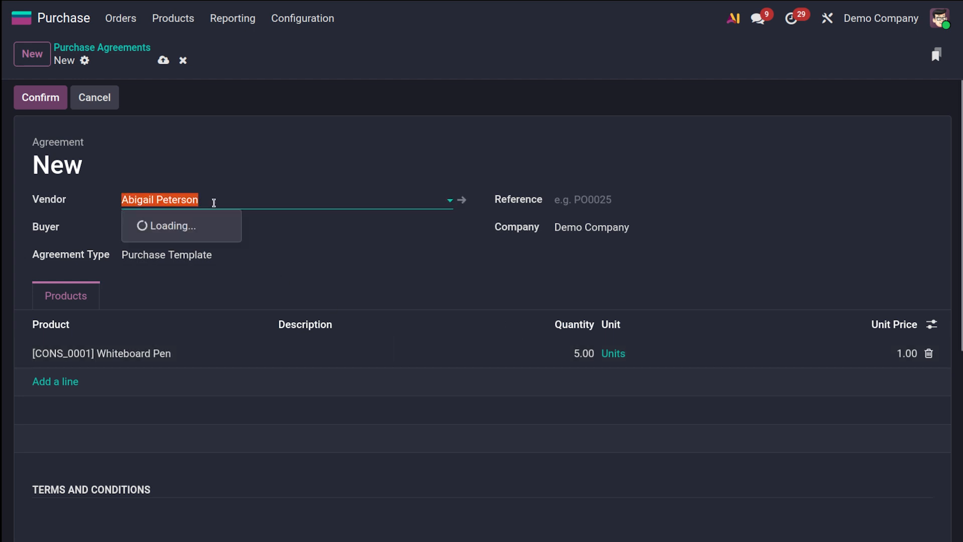
{"action": "key", "text": "BackSpace"}
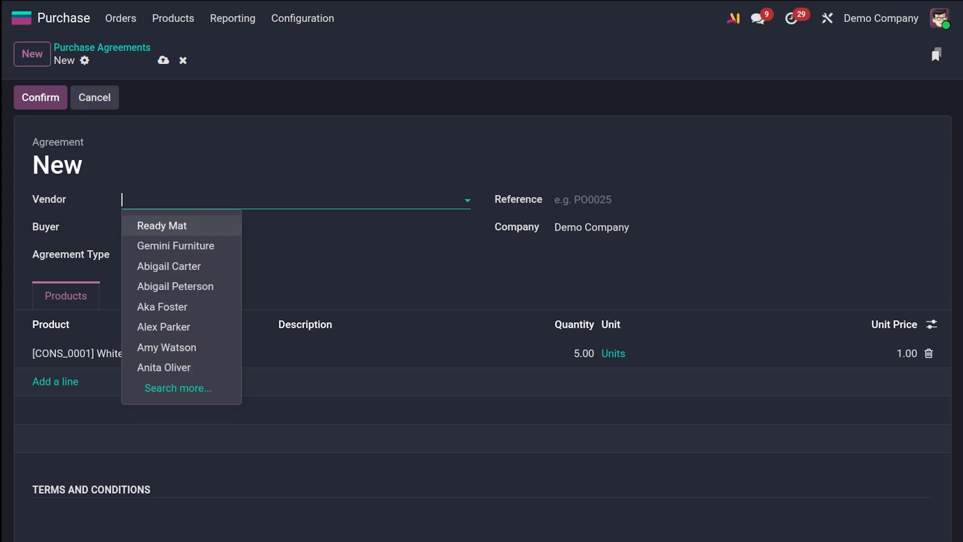
{"action": "left_click", "coordinate": [250, 132]}
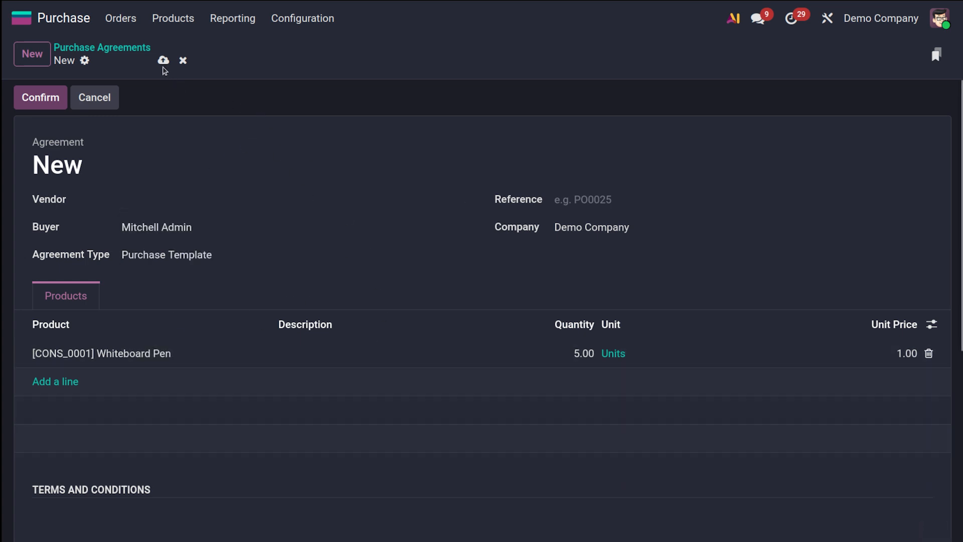
{"action": "left_click", "coordinate": [40, 97]}
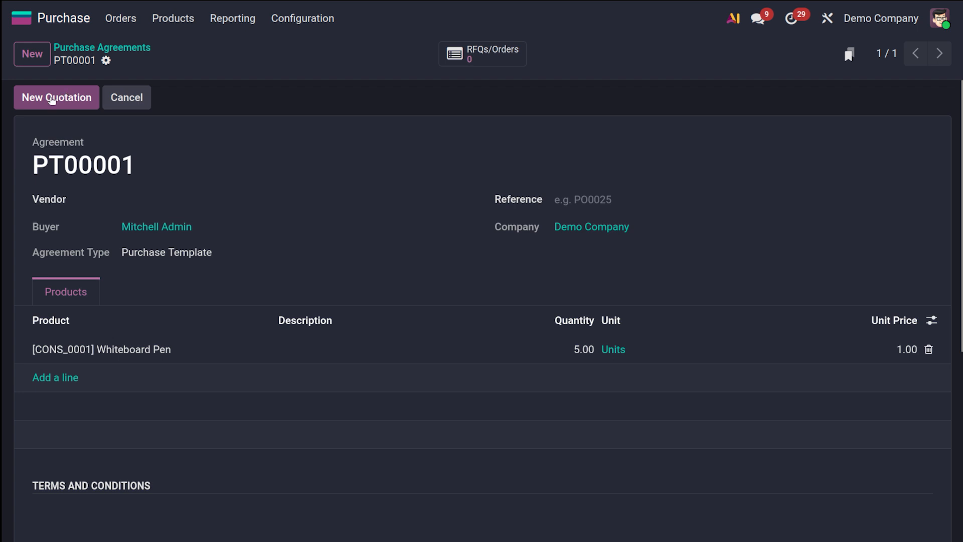
Create a new quotation from the purchase template and choose an individual contact as its vendor, keeping the Whiteboard Pen line as is
{"action": "left_click", "coordinate": [53, 99]}
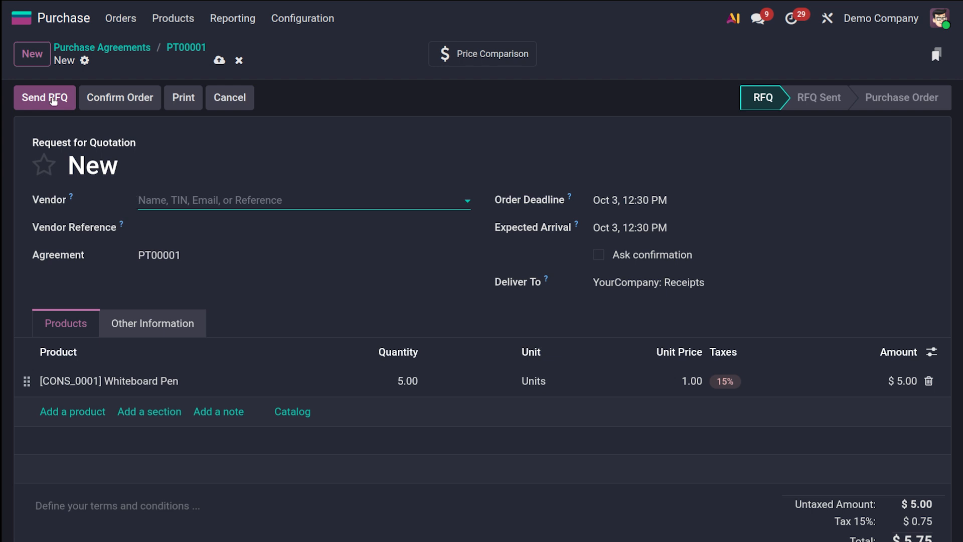
{"action": "left_click", "coordinate": [230, 199]}
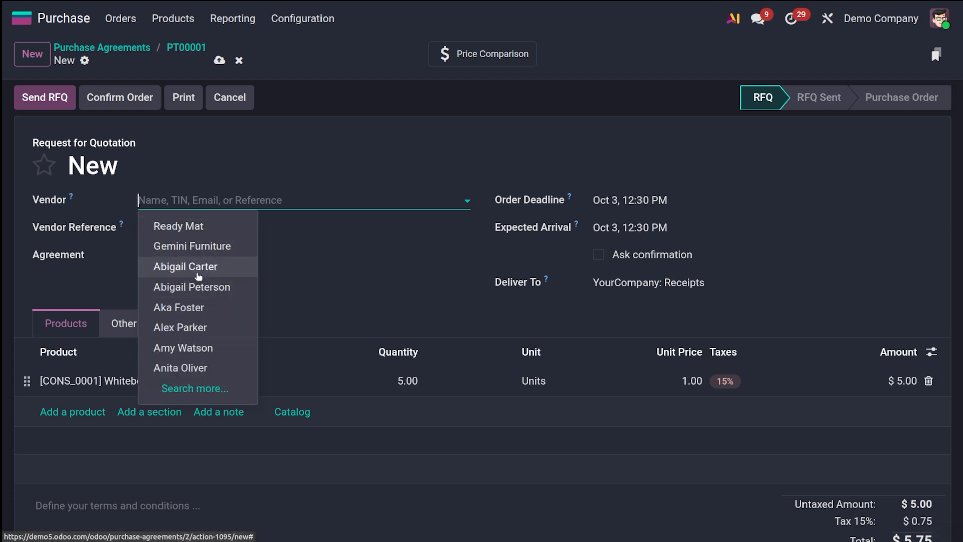
{"action": "left_click", "coordinate": [199, 276]}
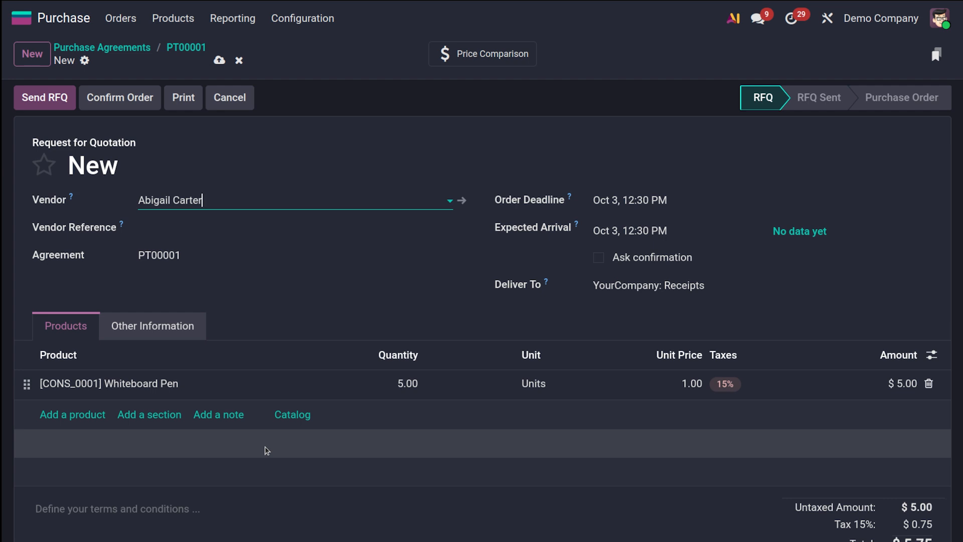
{"action": "left_click", "coordinate": [393, 384]}
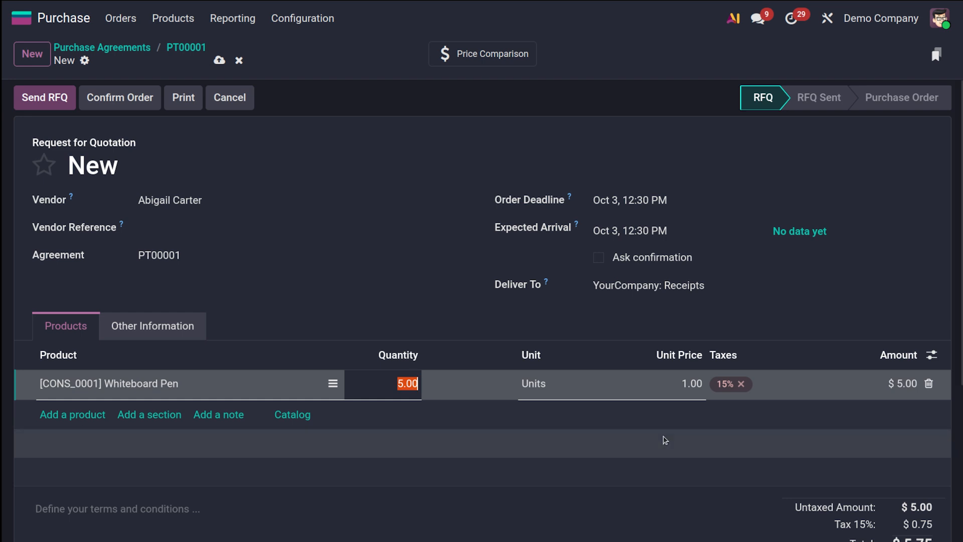
{"action": "left_click", "coordinate": [453, 310]}
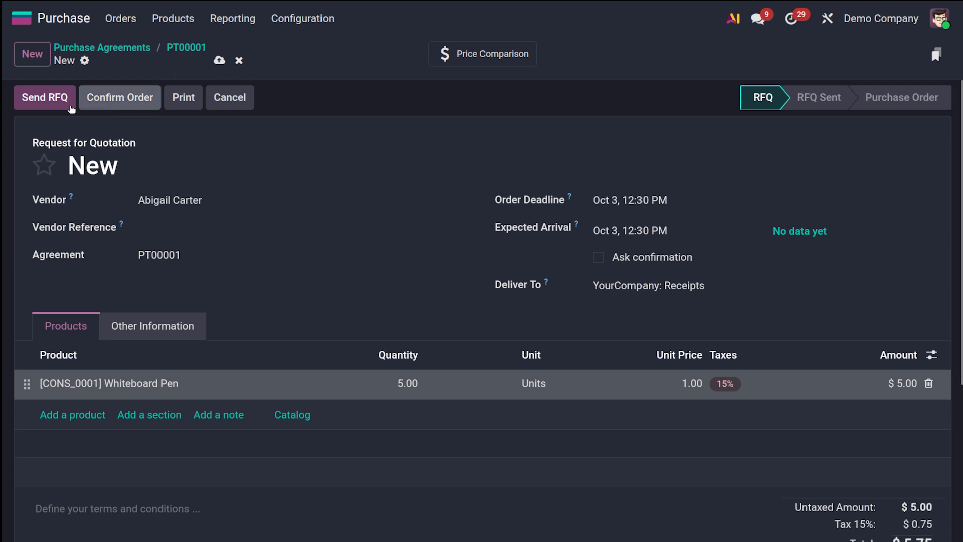
Email the request for quotation to the vendor and confirm it as a purchase order
{"action": "left_click", "coordinate": [44, 107]}
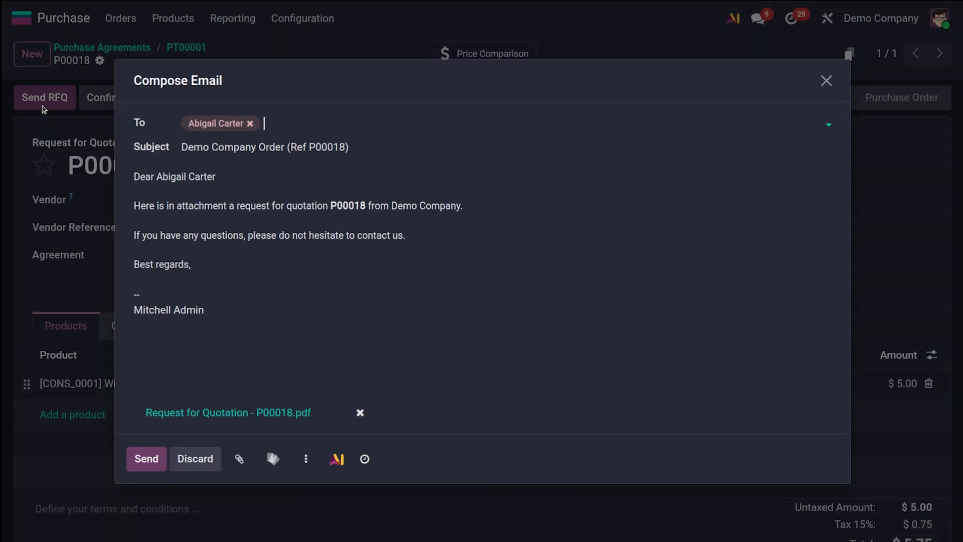
{"action": "left_click", "coordinate": [154, 462]}
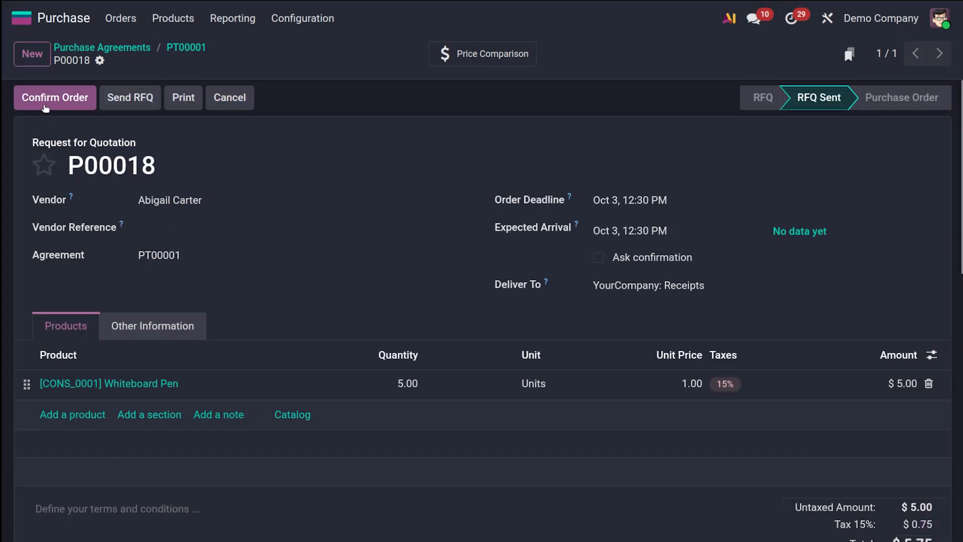
{"action": "left_click", "coordinate": [45, 107]}
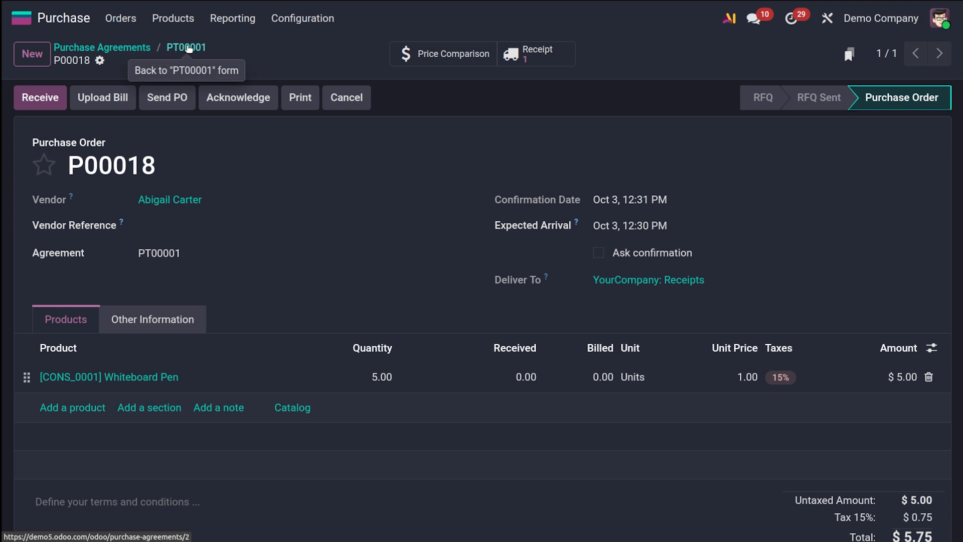
Return to the purchase template and view its linked RFQs and orders
{"action": "left_click", "coordinate": [188, 48]}
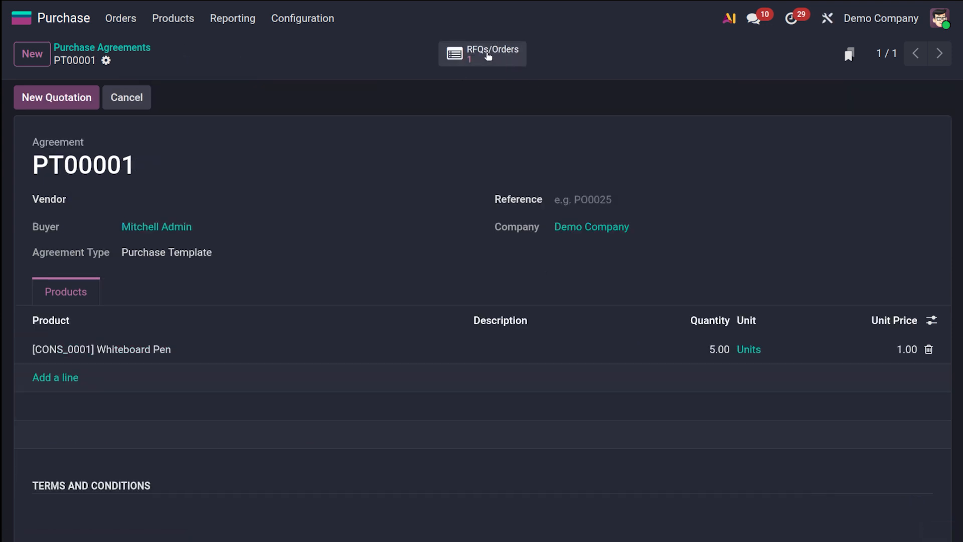
{"action": "left_click", "coordinate": [489, 56]}
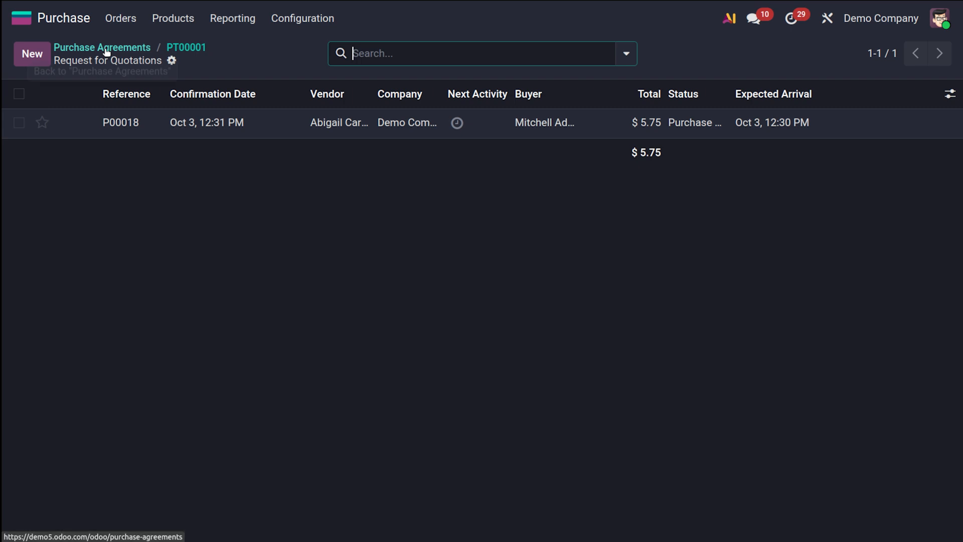
Start a new request for quotation, fill it by selecting the purchase template as its agreement, and discard it
{"action": "left_click", "coordinate": [127, 24]}
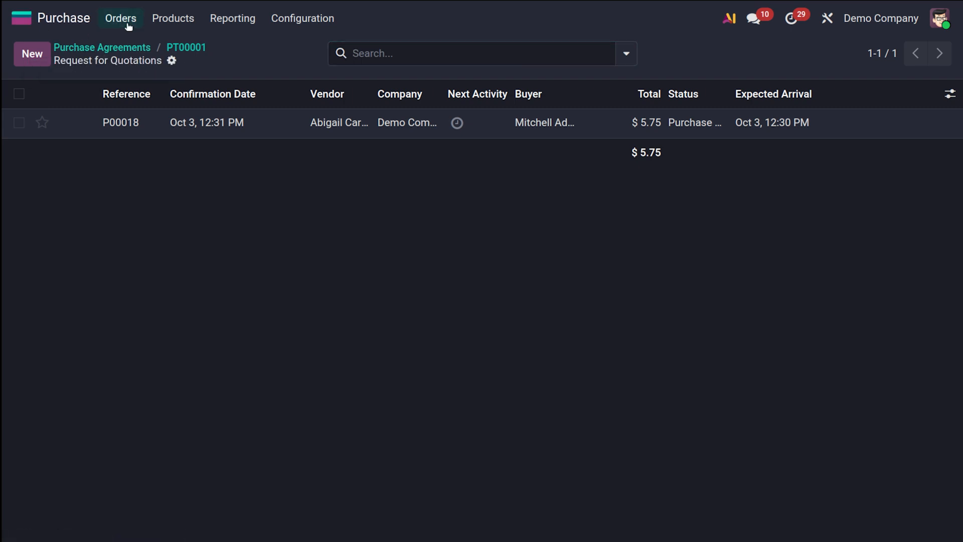
{"action": "left_click", "coordinate": [134, 48]}
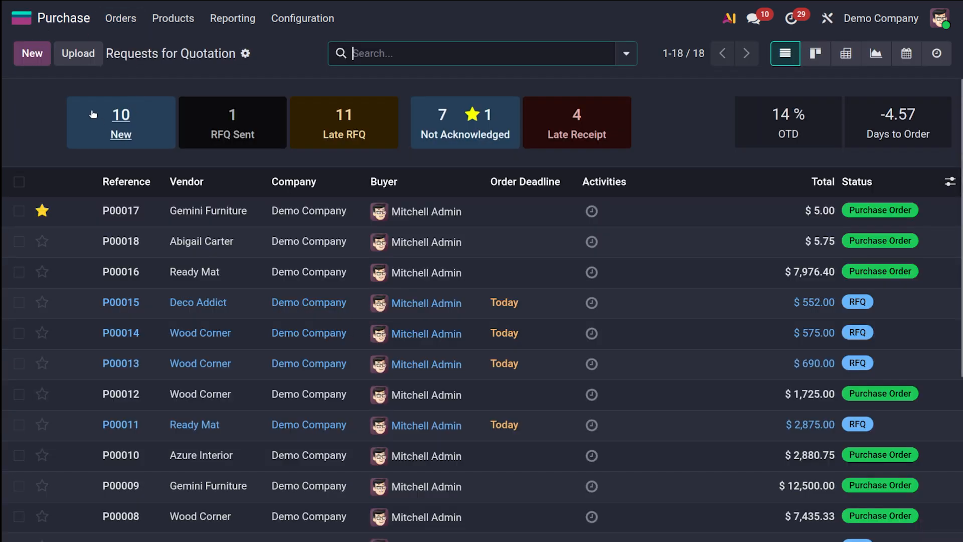
{"action": "left_click", "coordinate": [40, 59]}
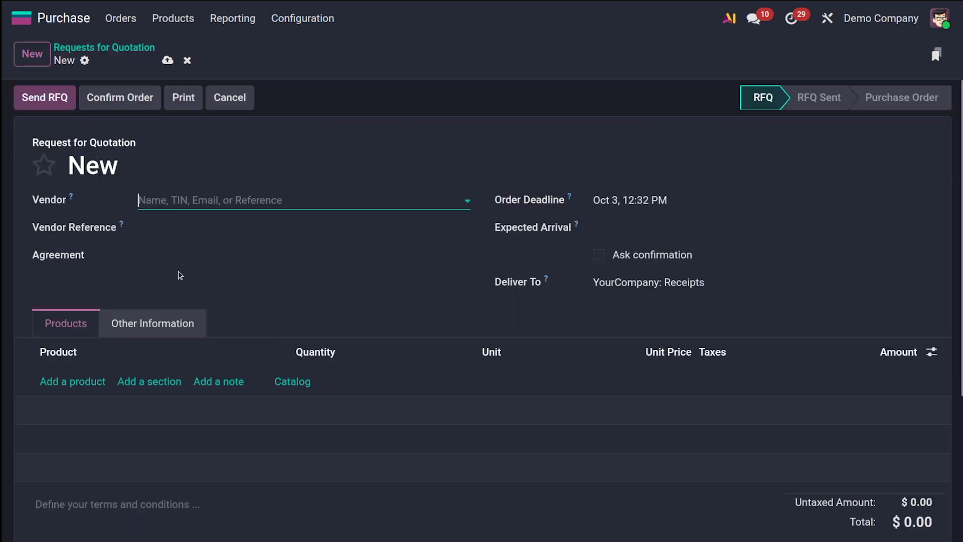
{"action": "left_click", "coordinate": [172, 259]}
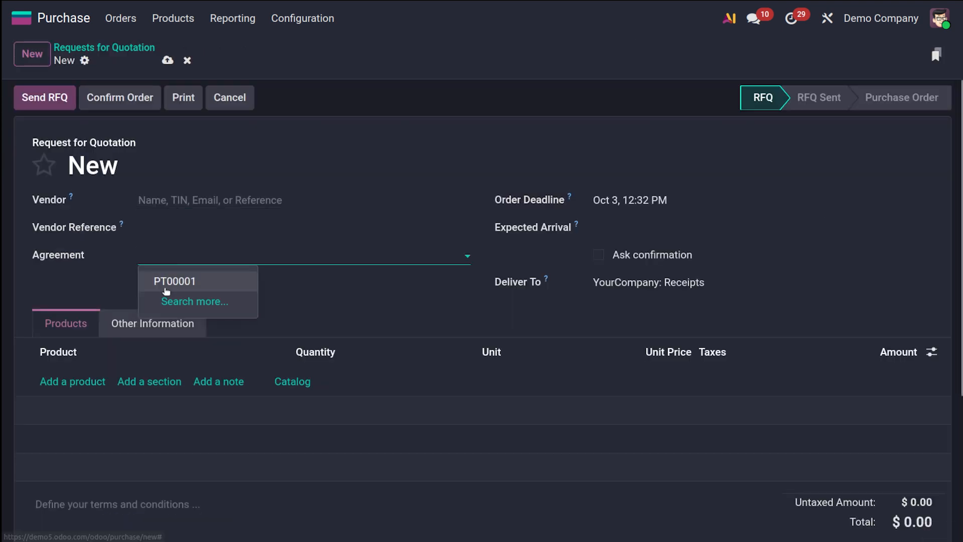
{"action": "left_click", "coordinate": [164, 288]}
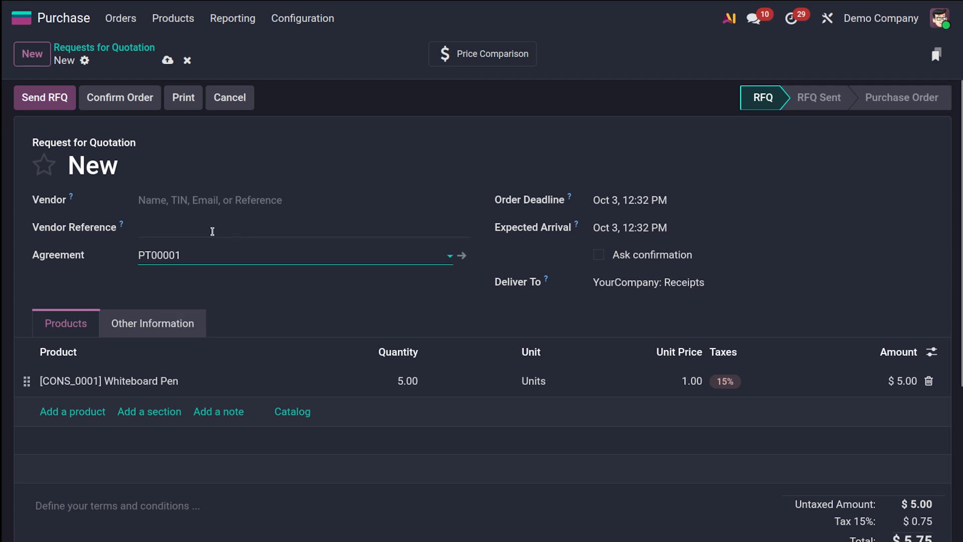
{"action": "left_click", "coordinate": [187, 60]}
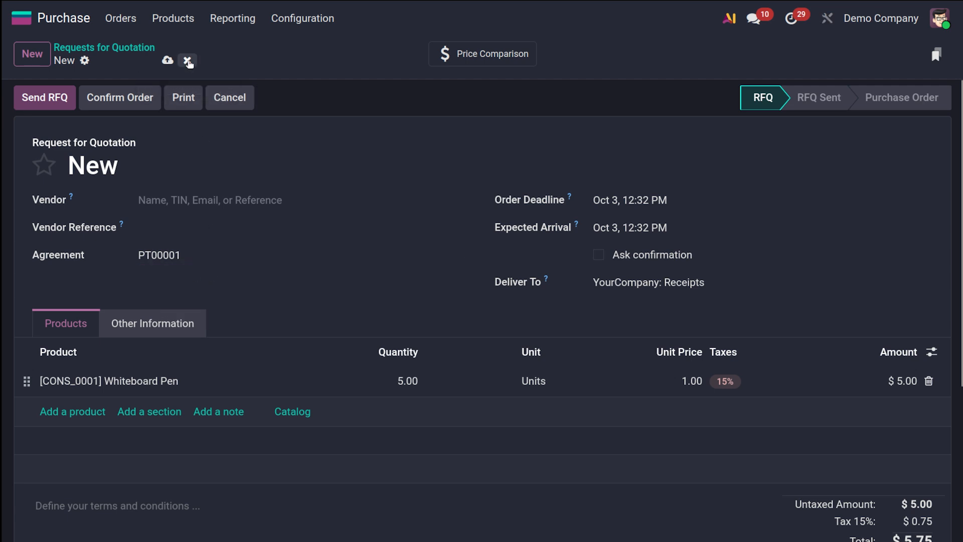